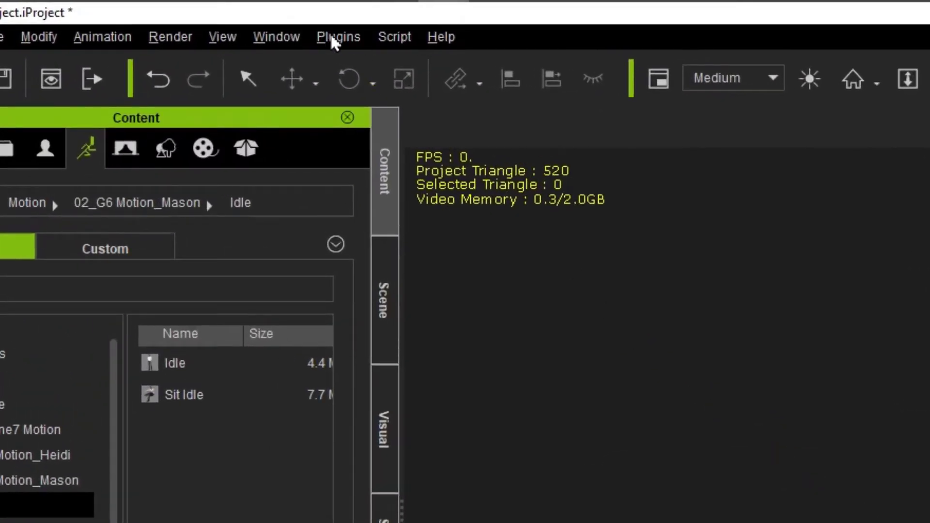
Step: Open the Cartoon Animator Motion Link plugin in iClone, add a dummy character and activate its link
click(332, 34)
mouse_move(416, 120)
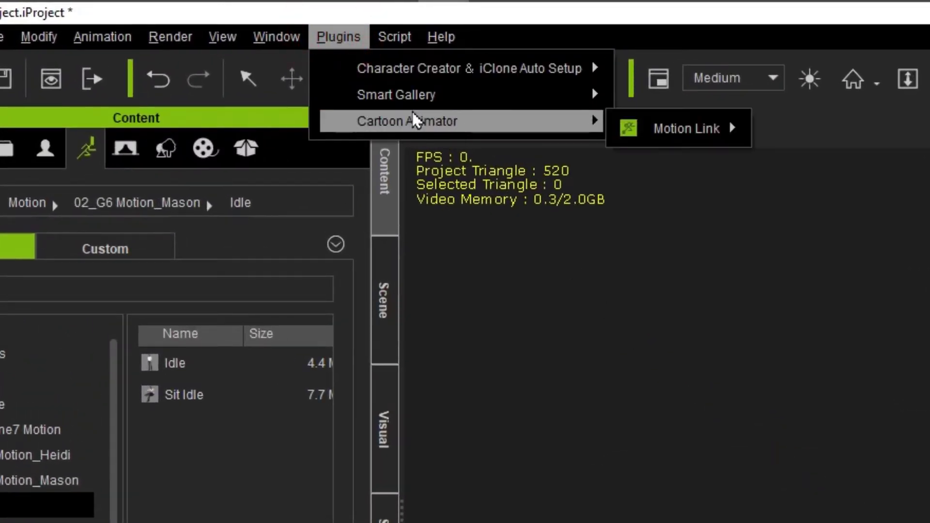
mouse_move(660, 129)
click(800, 133)
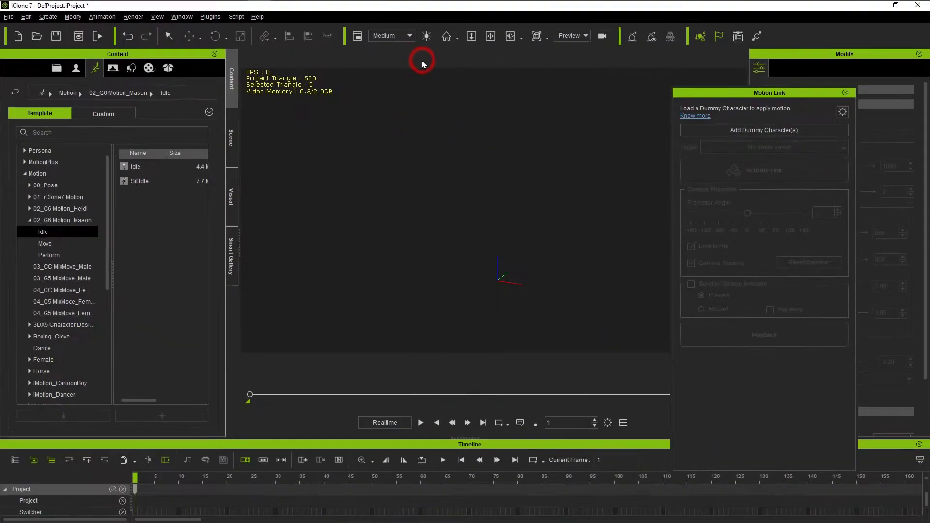
click(762, 131)
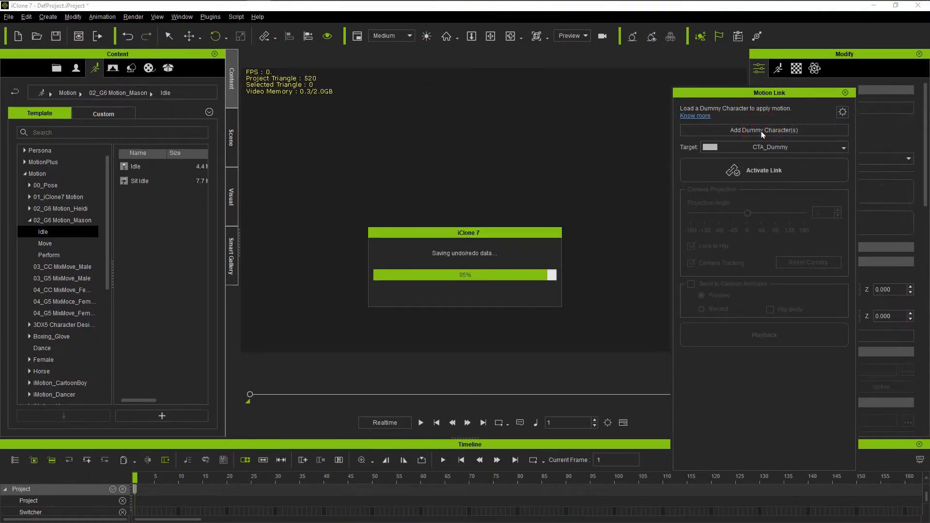
click(763, 172)
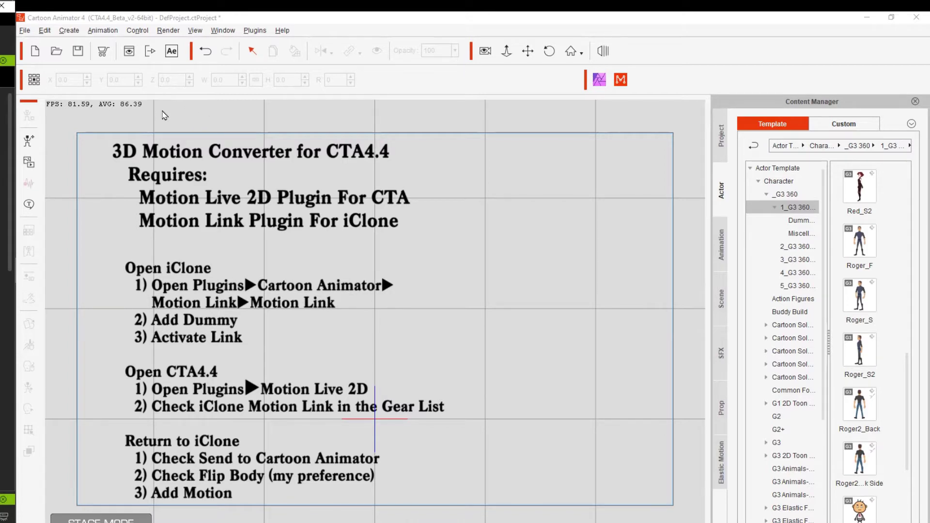
Step: Switch to Cartoon Animator, delete the instruction text from the stage and add the Roger_S character from the G3 360 actor templates
click(154, 150)
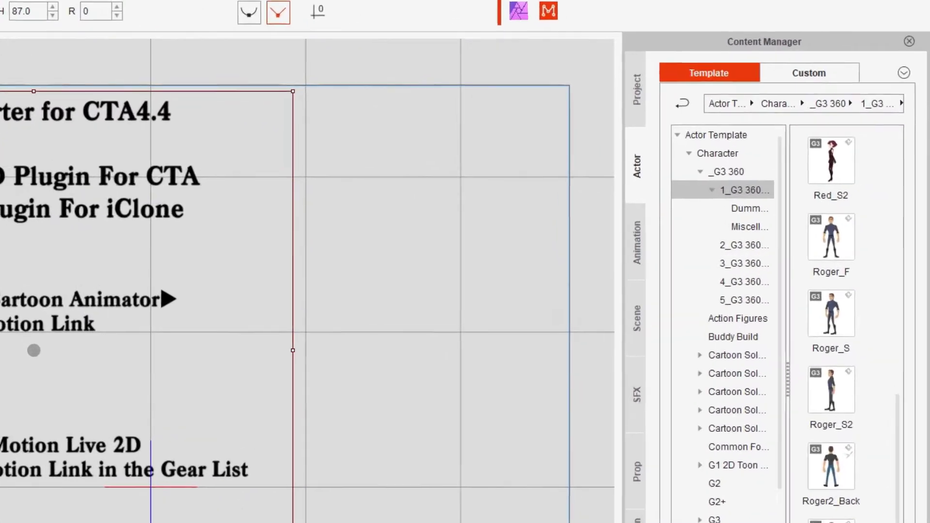
key(Delete)
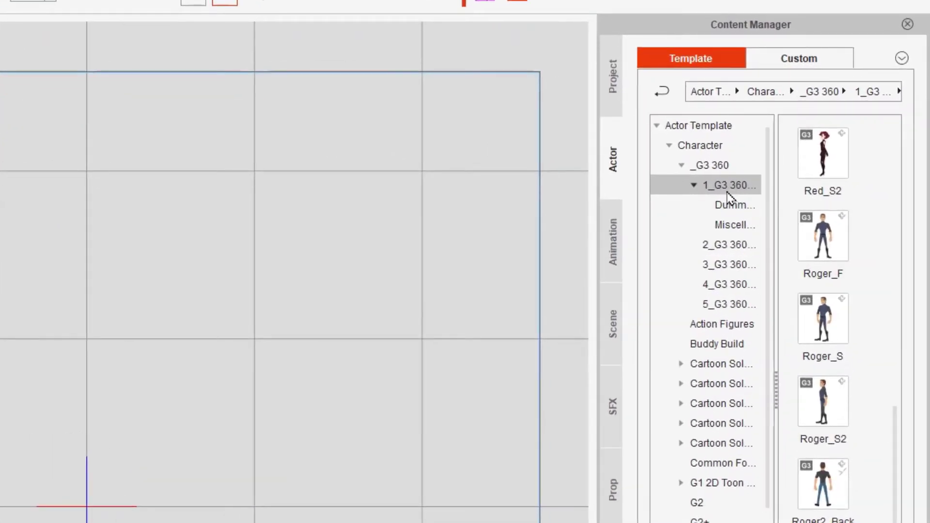
click(731, 210)
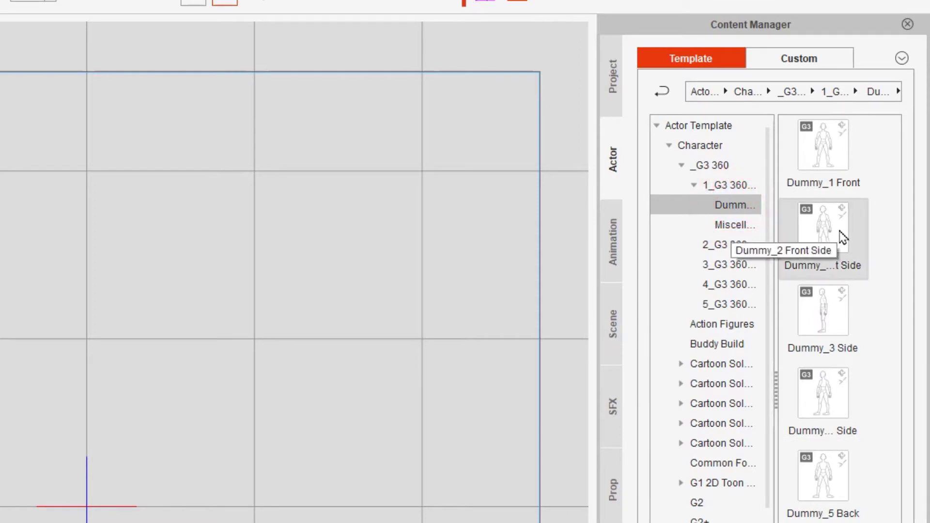
click(745, 193)
scroll(843, 402, down, 5)
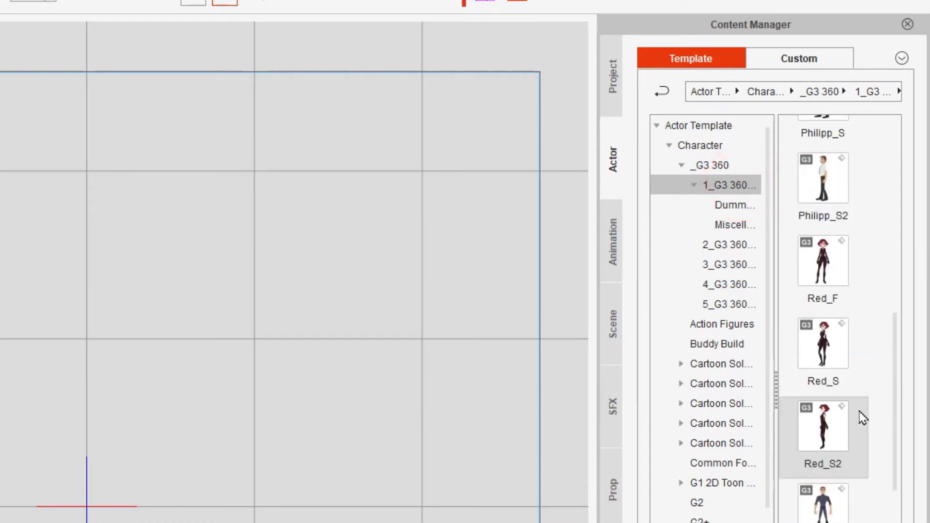
scroll(853, 441, down, 5)
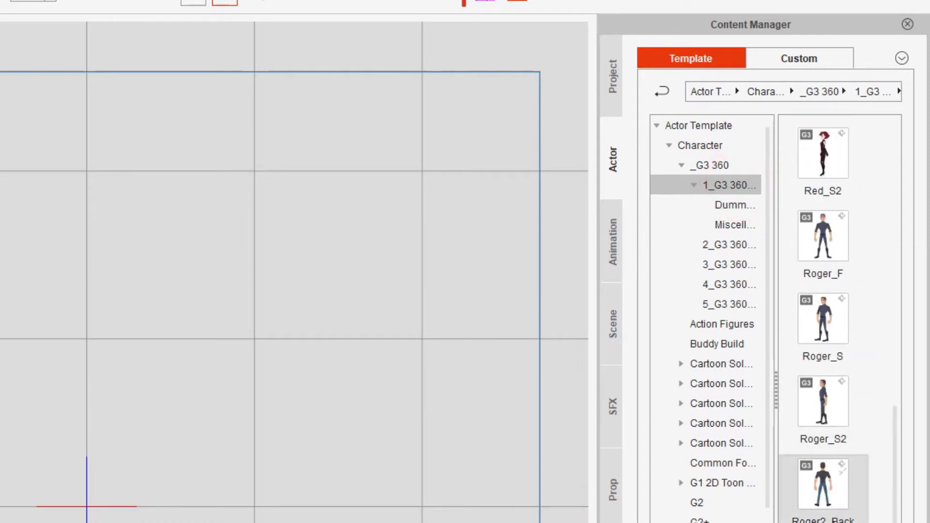
double_click(824, 324)
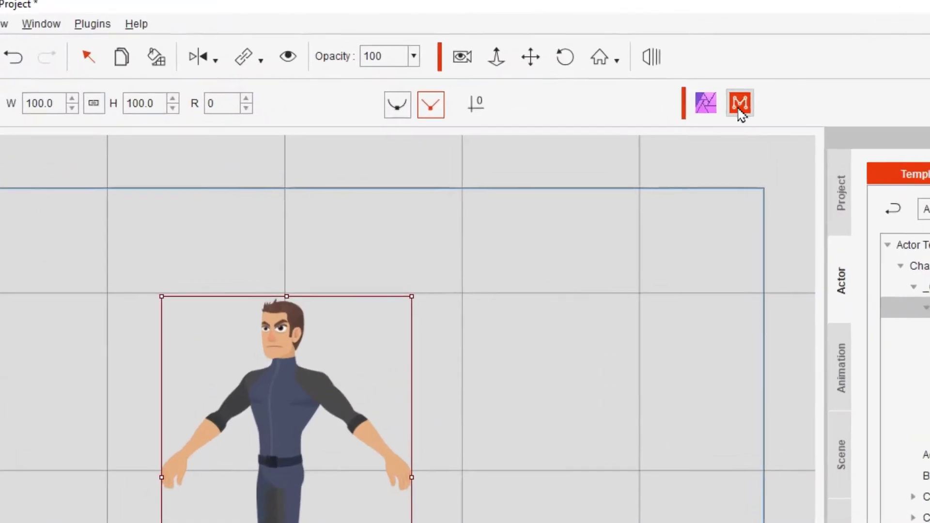
Step: Open Motion LIVE 2D for the character and connect the iClone Motion Link body gear
click(682, 59)
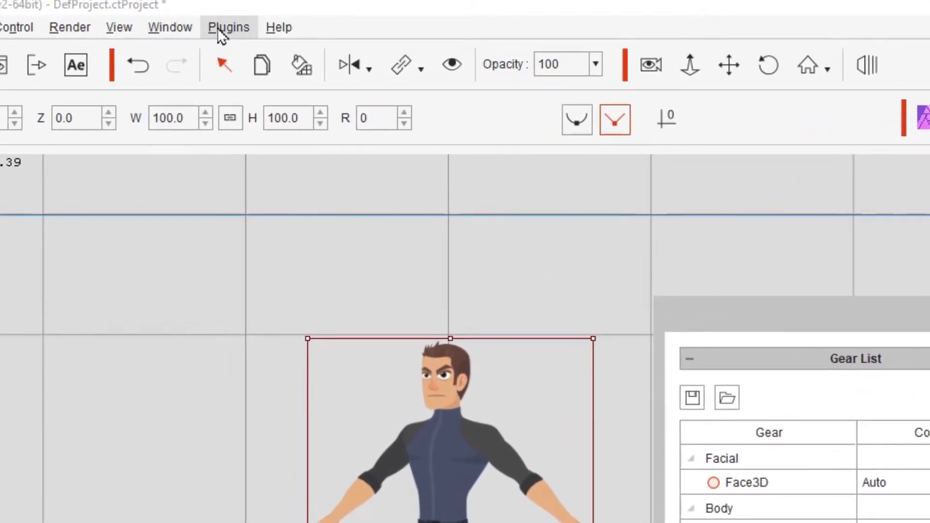
click(218, 30)
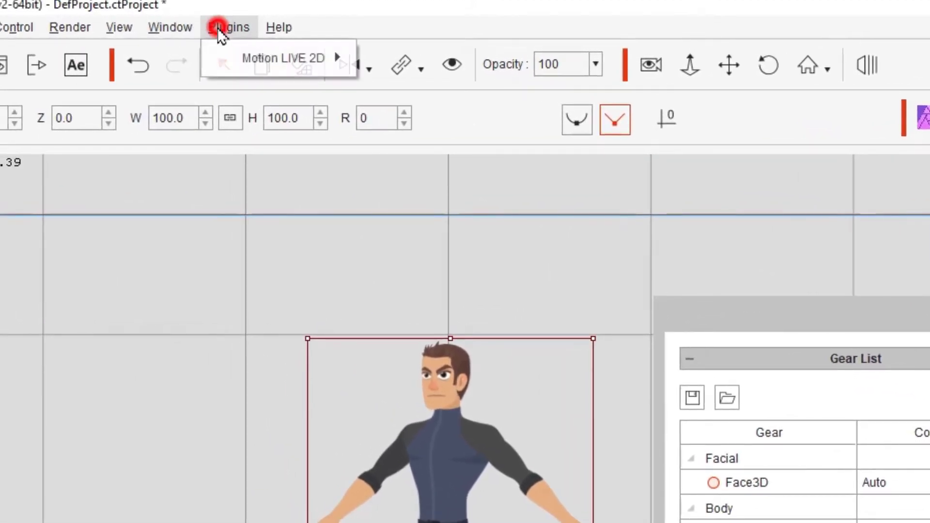
mouse_move(234, 57)
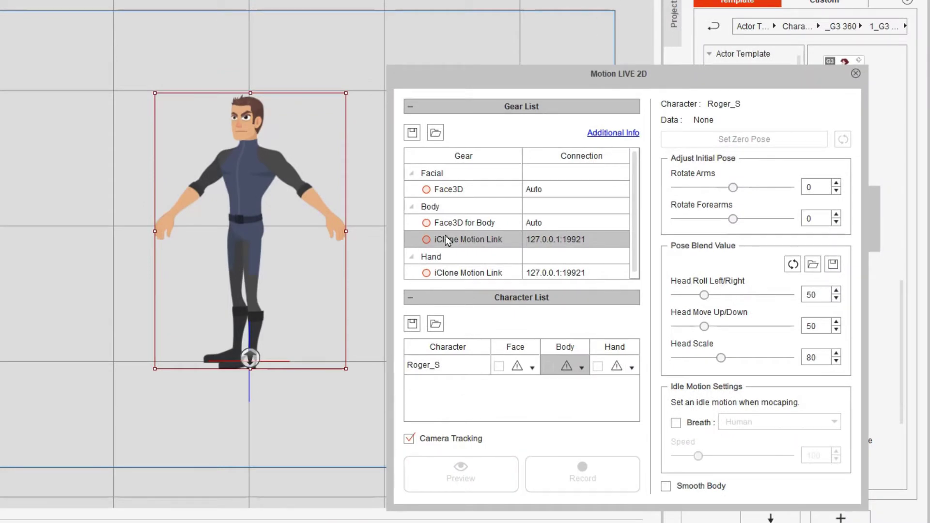
click(427, 240)
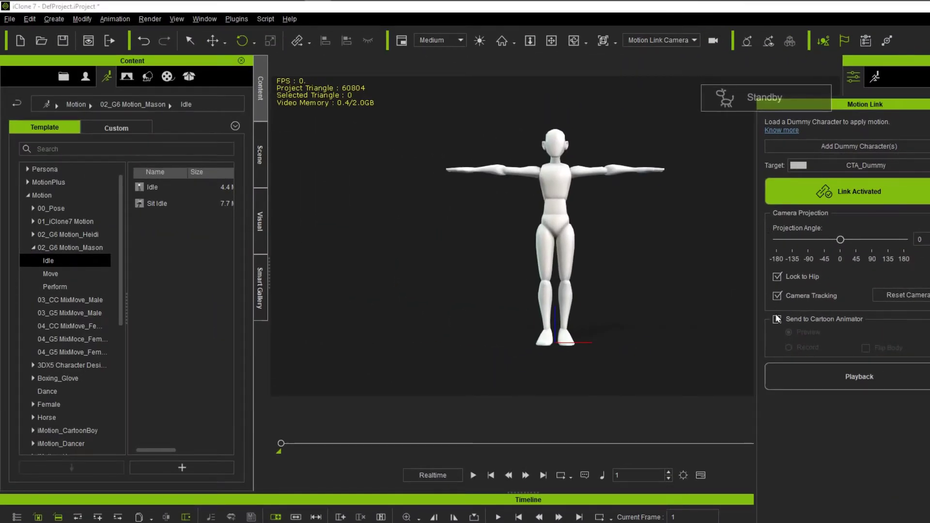
Step: Assign iClone Motion Link as the body motion source for Roger_S in the Motion LIVE 2D character list
click(778, 319)
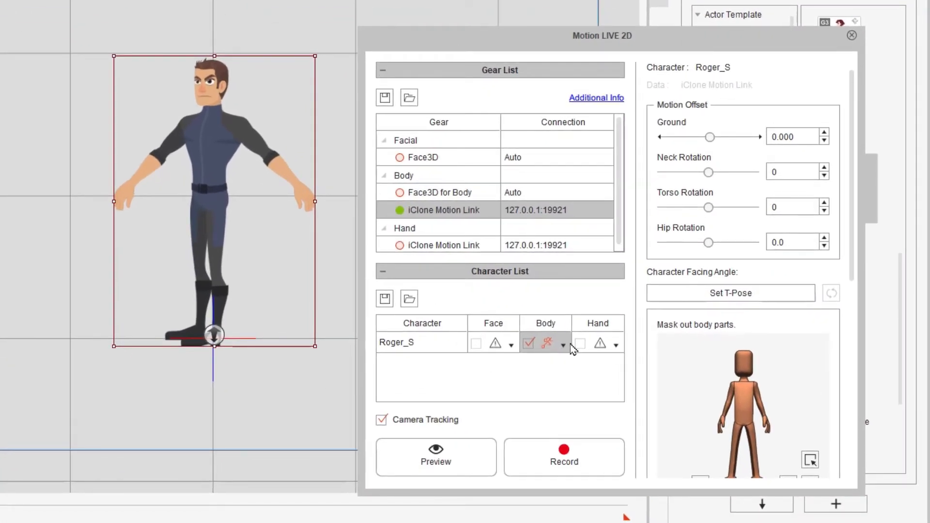
click(564, 345)
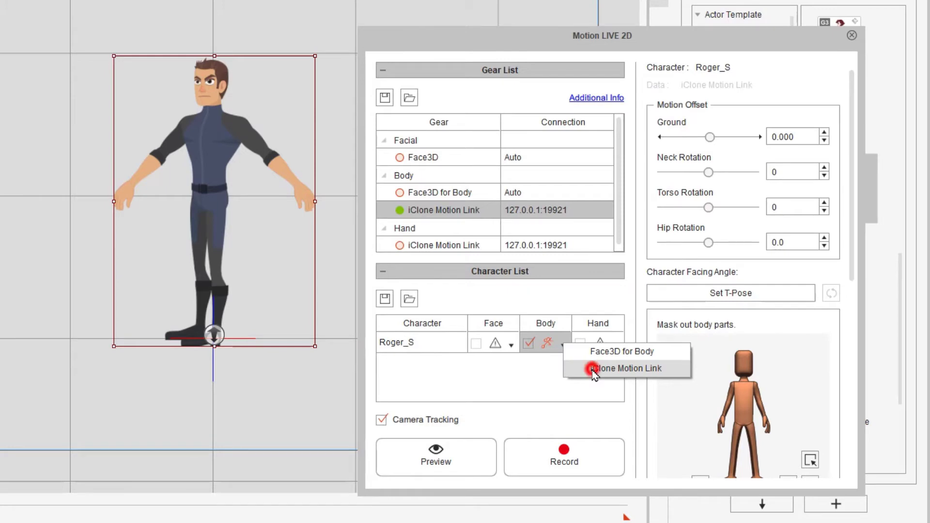
click(596, 371)
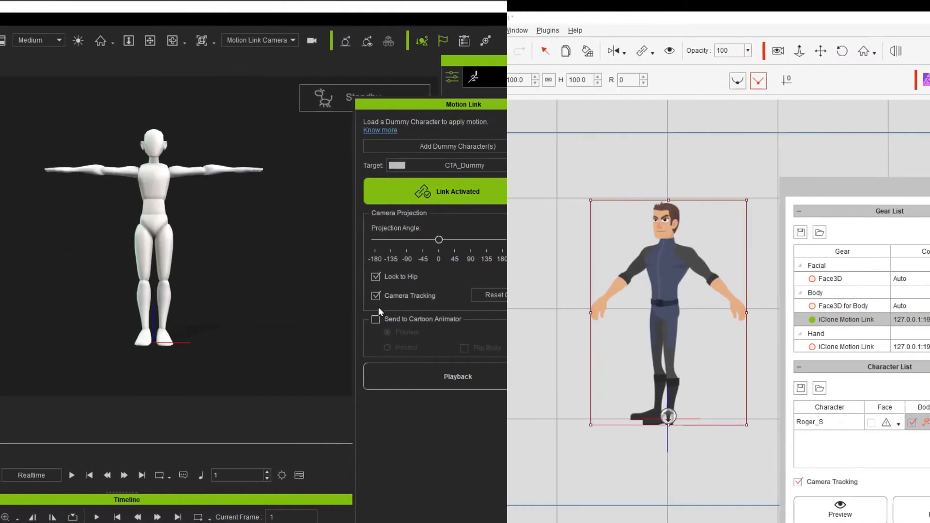
Step: Switch to iClone, enable Send to Cartoon Animator in Preview mode and rotate the dummy slightly around its vertical axis
click(374, 321)
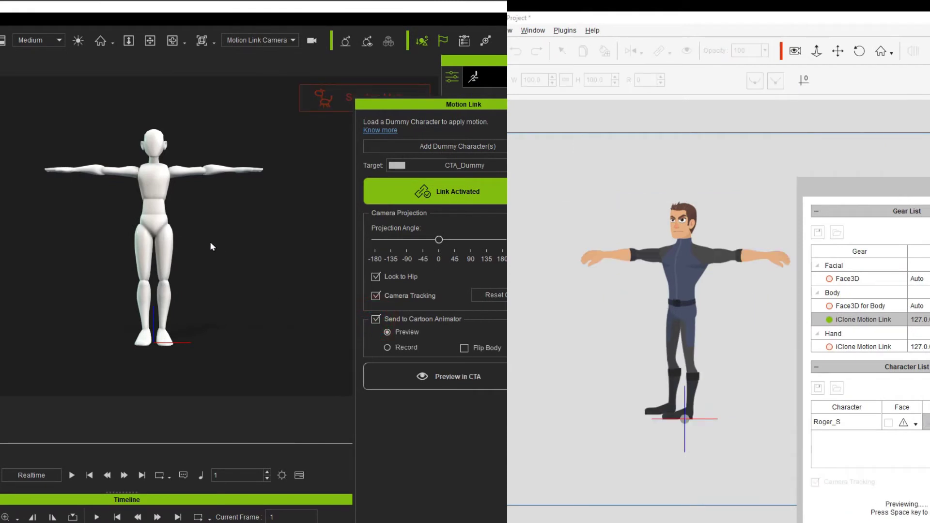
click(153, 210)
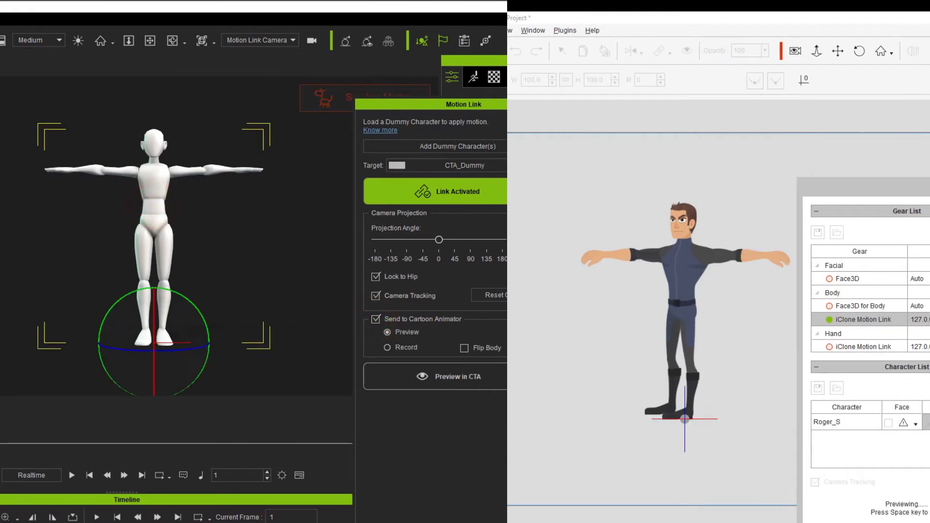
drag(183, 349, 166, 343)
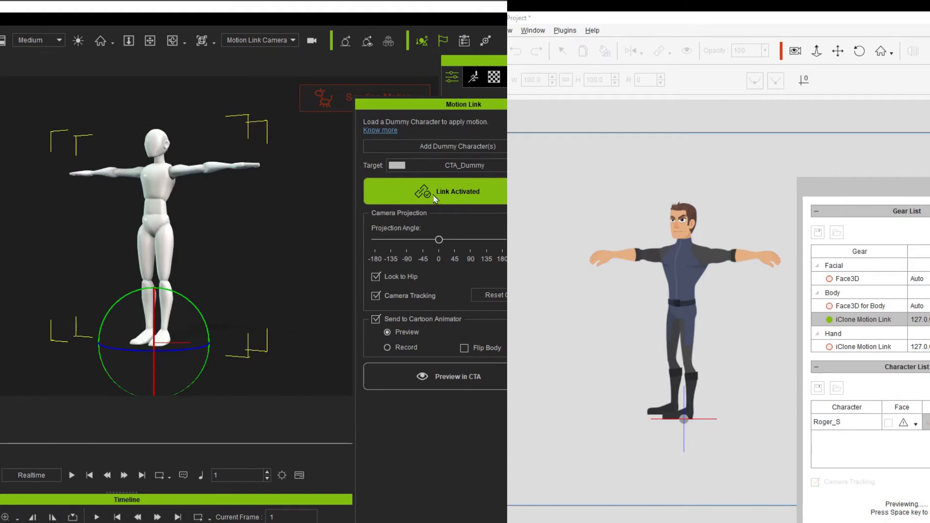
Step: Compare how Roger_S follows the rotating dummy with Flip Body on and off, and leave Flip Body enabled
click(464, 349)
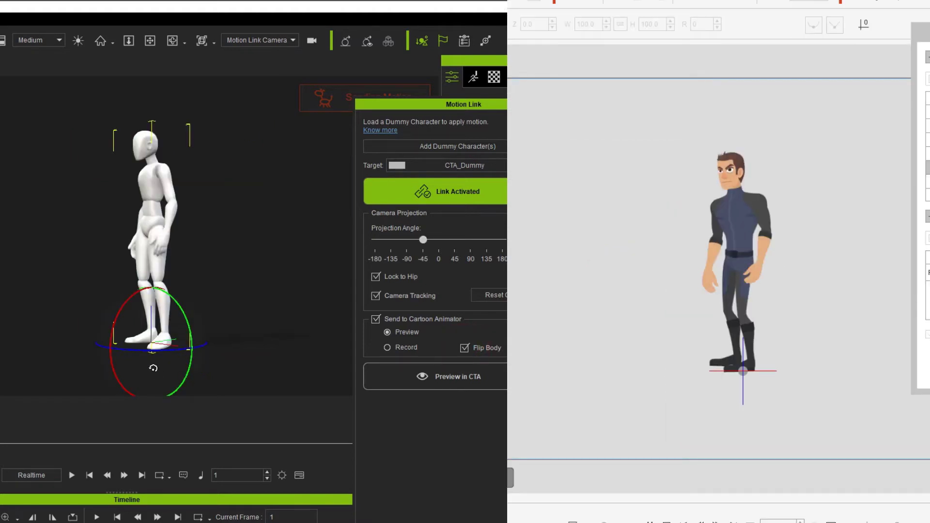
drag(138, 351, 181, 364)
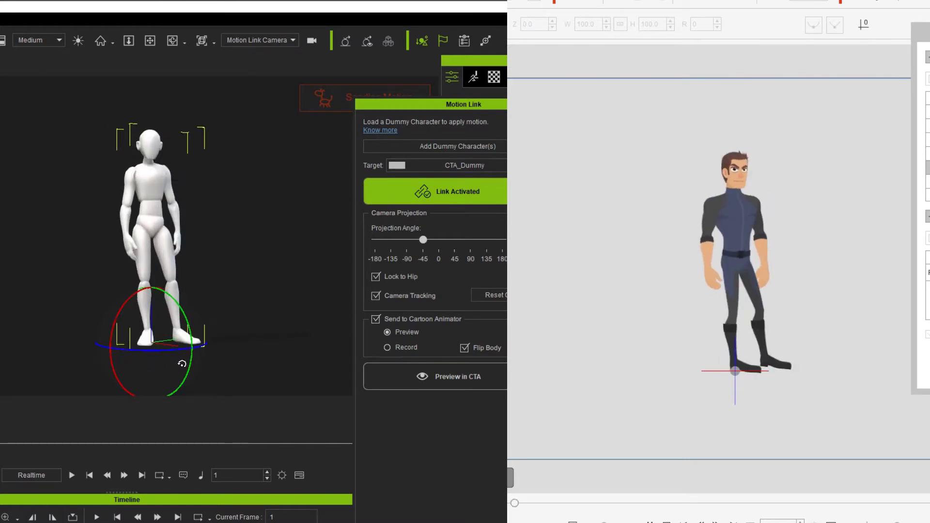
click(465, 348)
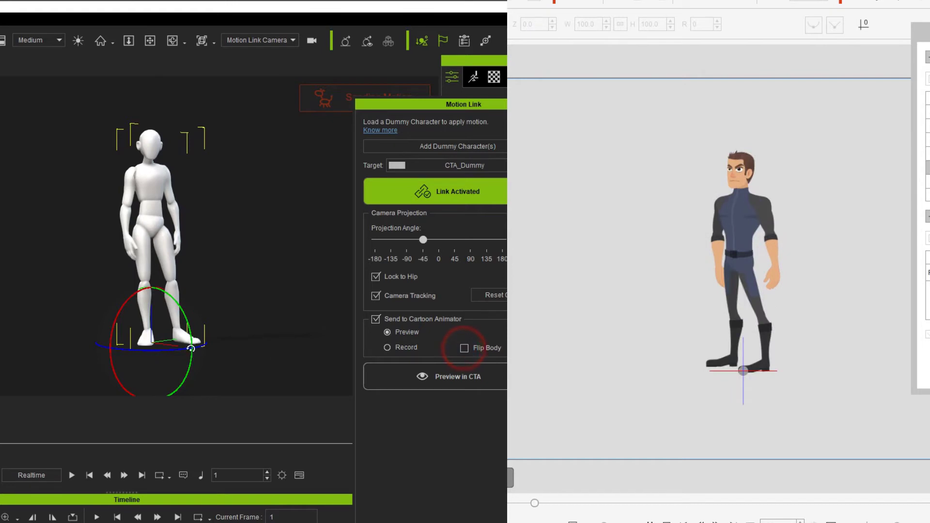
mouse_move(159, 349)
mouse_down()
mouse_move(243, 357)
mouse_move(114, 349)
mouse_move(172, 350)
mouse_move(163, 348)
mouse_up()
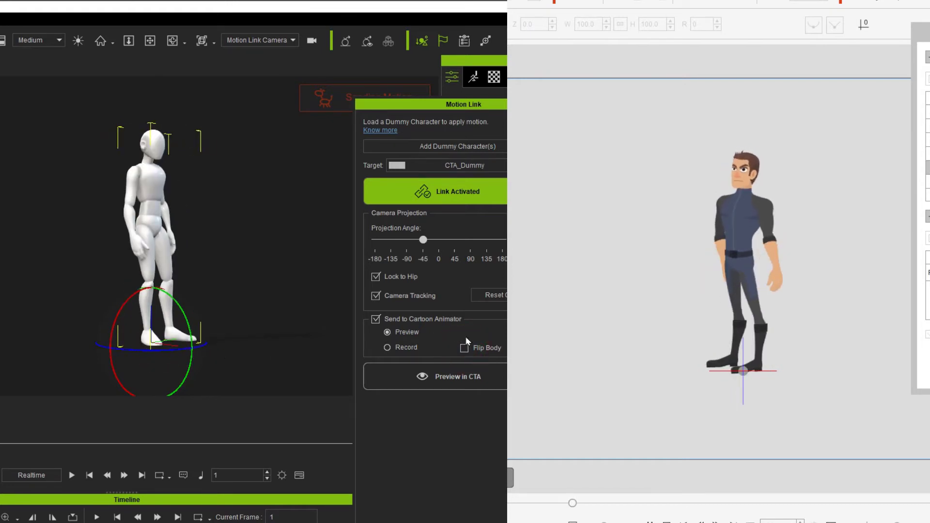
click(464, 347)
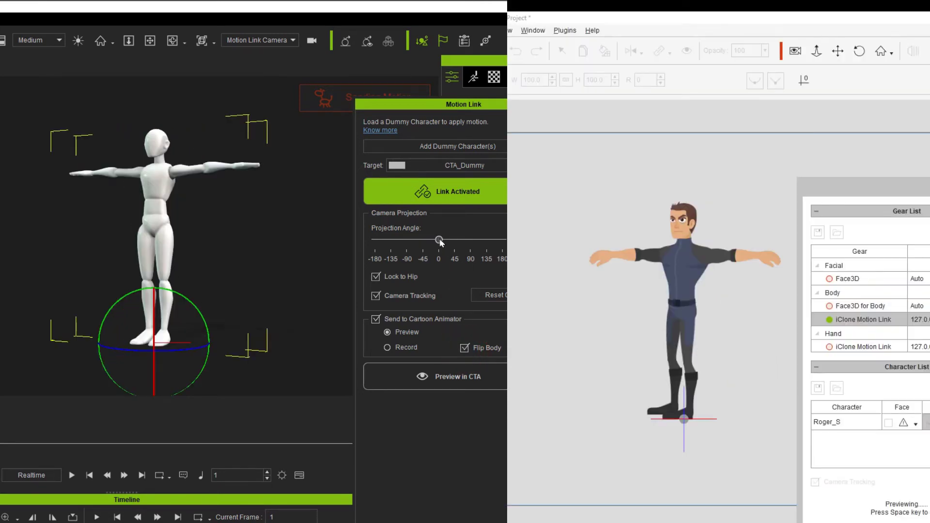
Step: Set the camera projection angle to -45 and apply the Walk01_loop motion from 02_G6 Motion_Mason to the dummy
click(439, 241)
mouse_move(439, 241)
mouse_down()
mouse_move(386, 244)
mouse_move(423, 244)
mouse_up()
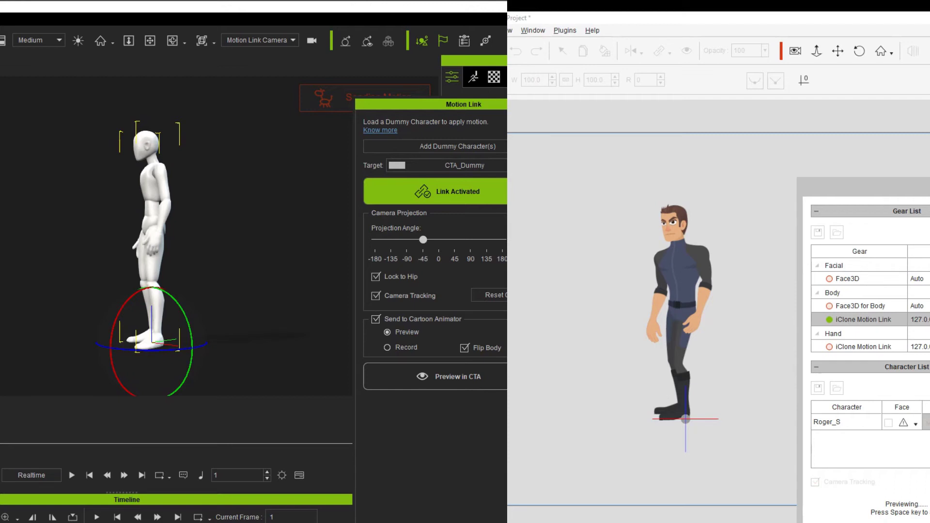
double_click(60, 236)
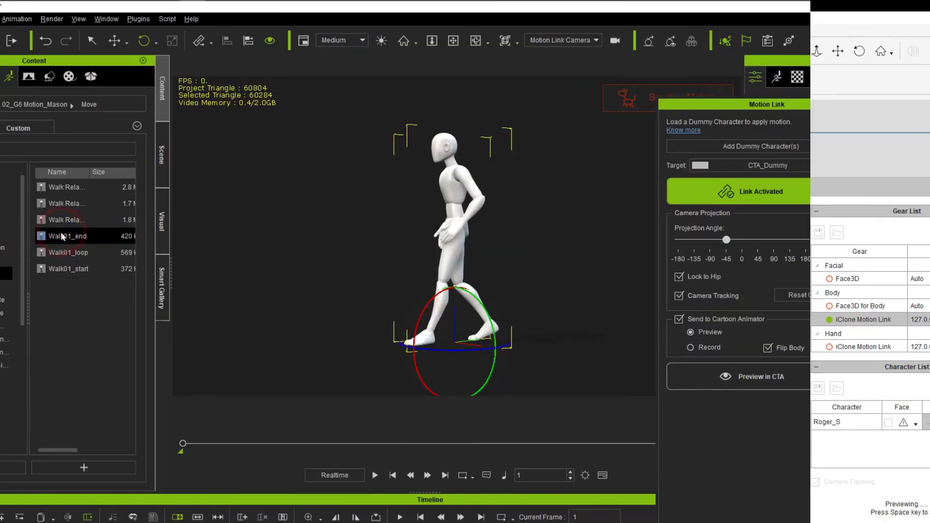
double_click(69, 251)
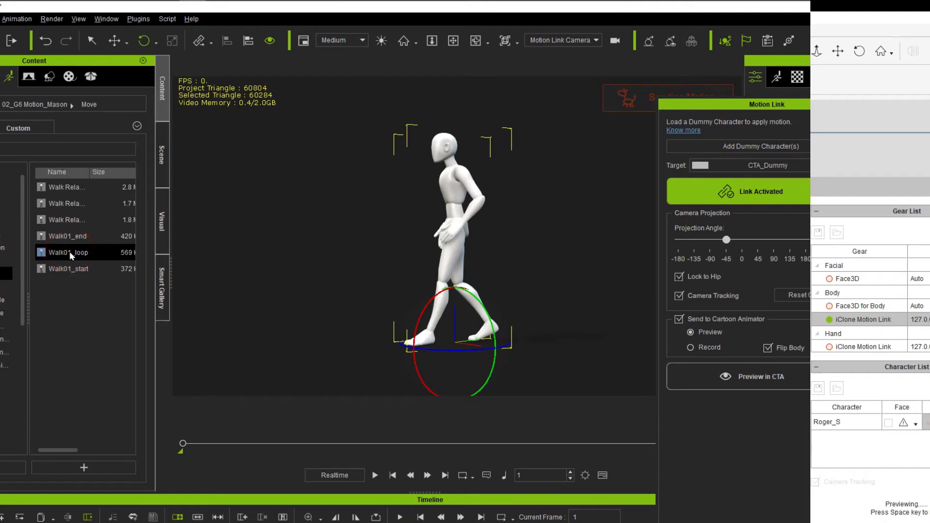
Step: Play back the walk as a preview, set Send to Cartoon Animator to Record and record the walk onto Roger_S
click(374, 475)
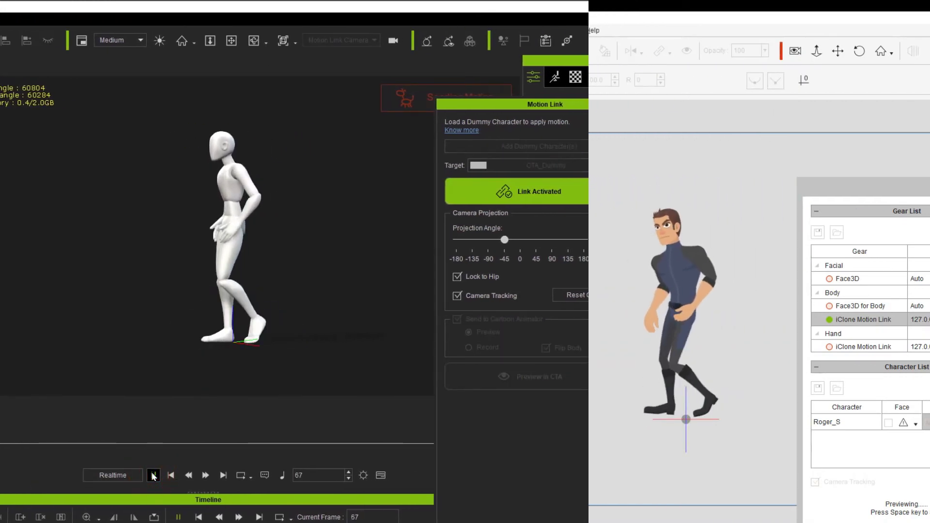
click(153, 475)
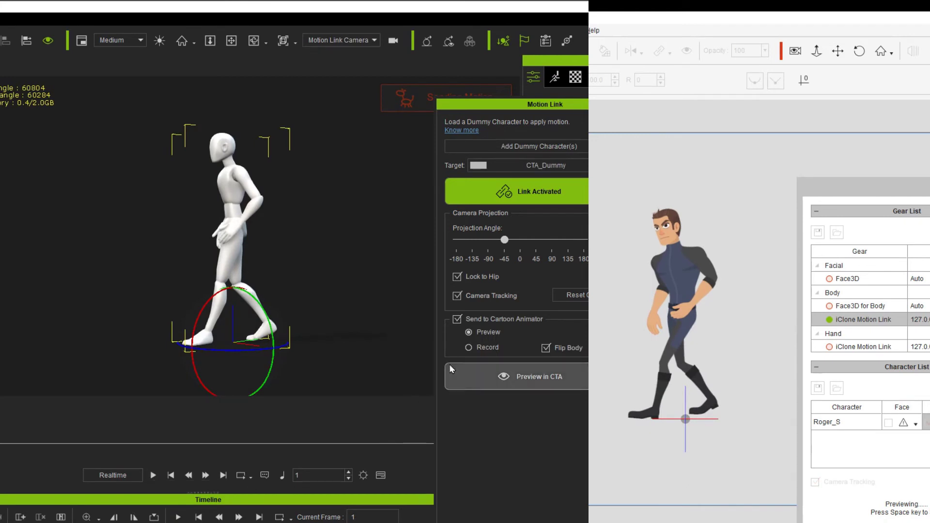
click(468, 348)
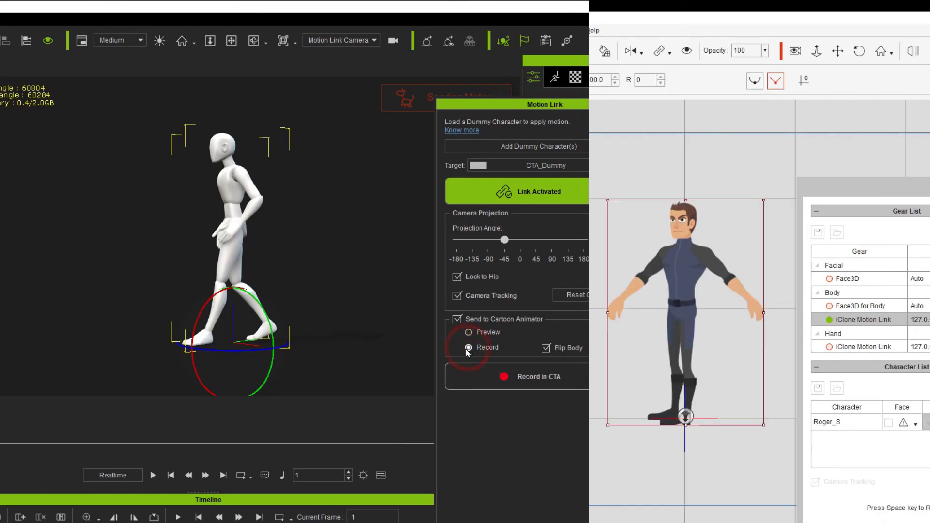
click(509, 378)
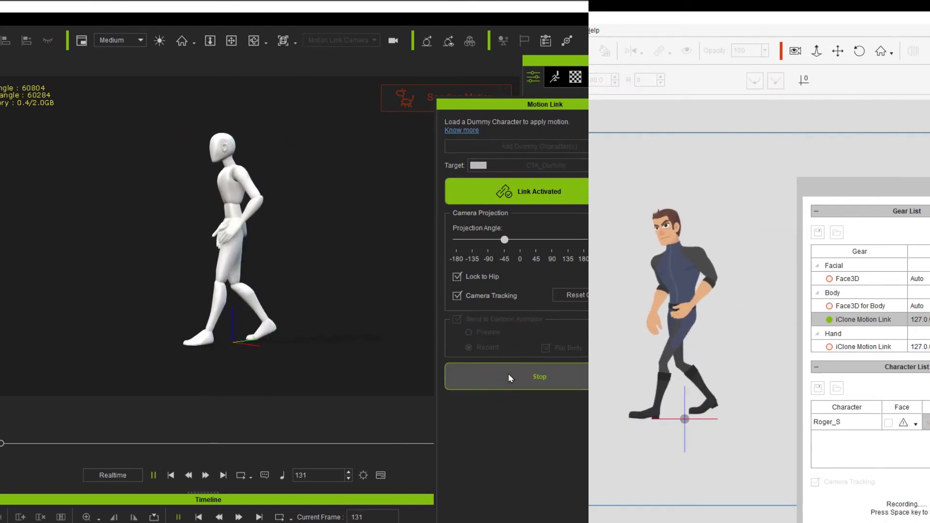
click(509, 376)
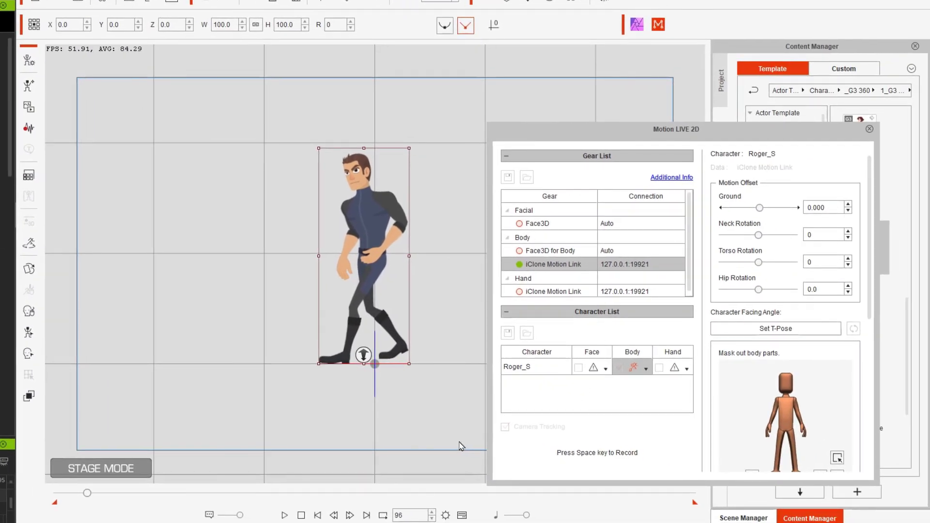
Step: Show the timeline in Cartoon Animator, move the Motion LIVE 2D window out of the way and open Roger_S's Motion track
click(461, 515)
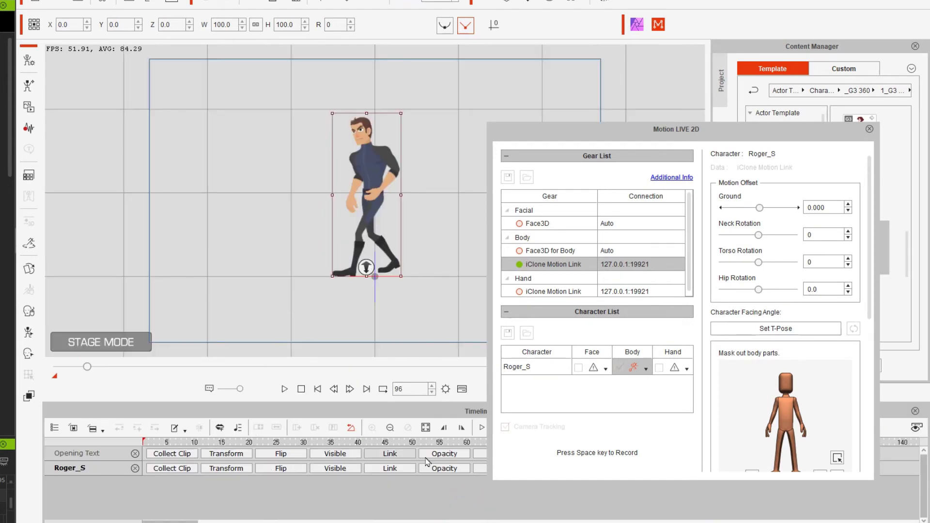
drag(813, 132, 865, 0)
click(488, 468)
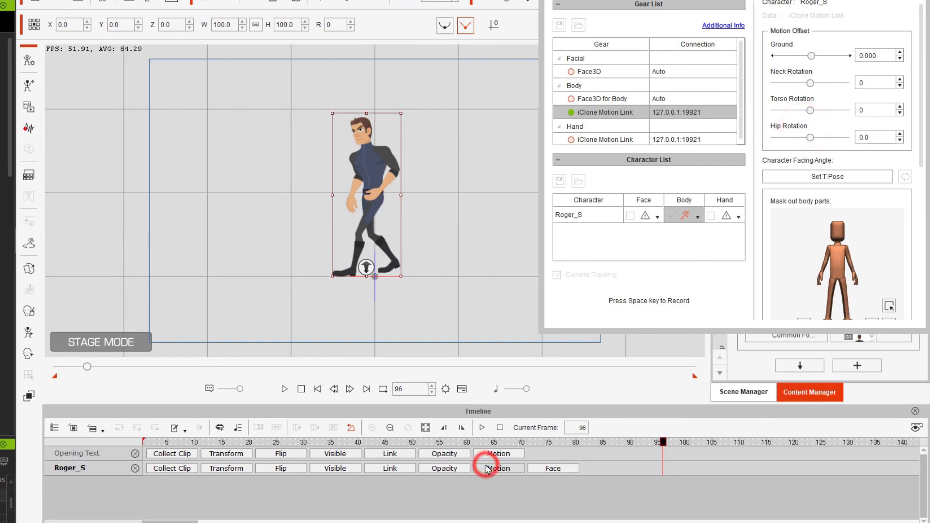
Step: Check the recorded clip on Roger_S's Motion track and play the walk back from the first frame
scroll(258, 461, down, 1)
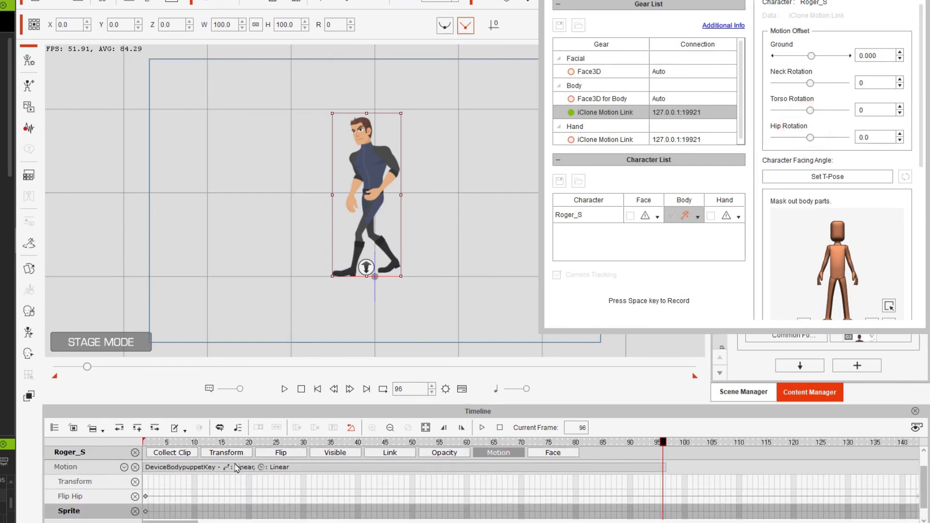
click(318, 390)
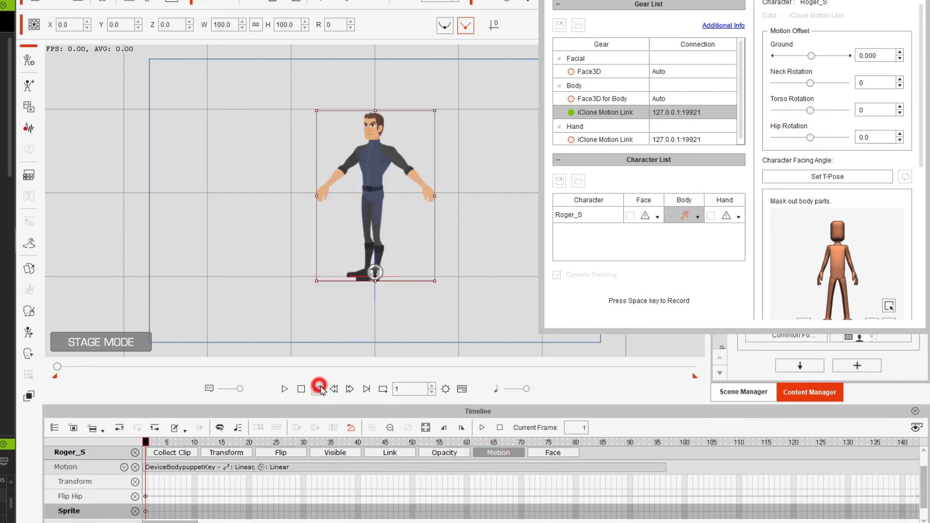
click(283, 389)
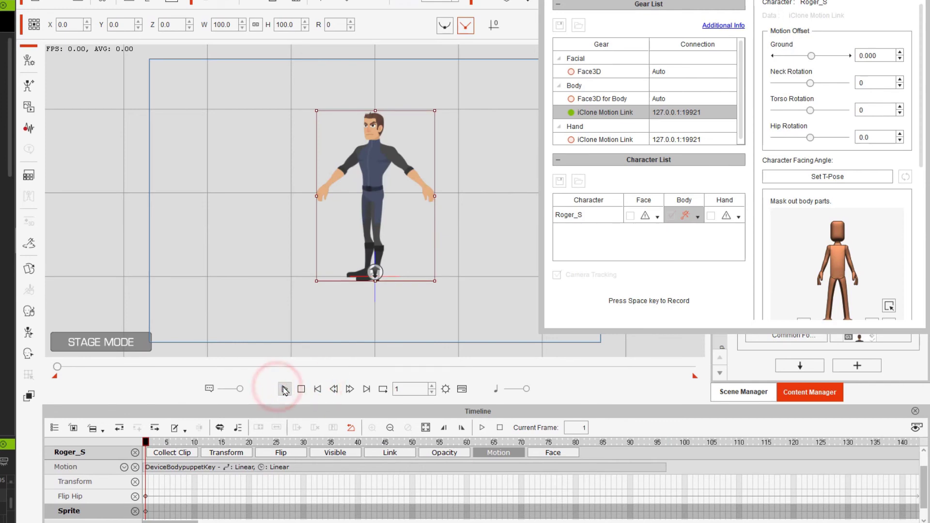
click(285, 389)
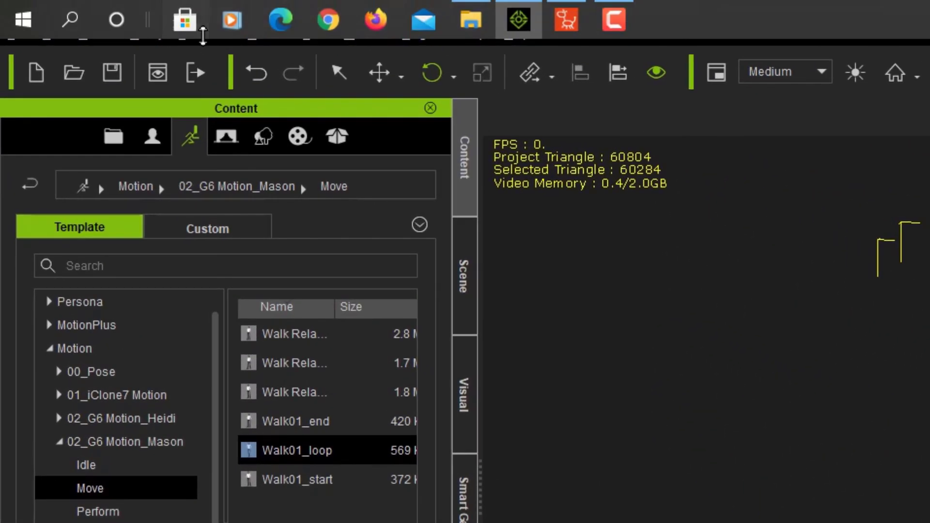
Step: Switch to iClone and look through the gesture and Motion Setting Options available for applying animation
click(209, 30)
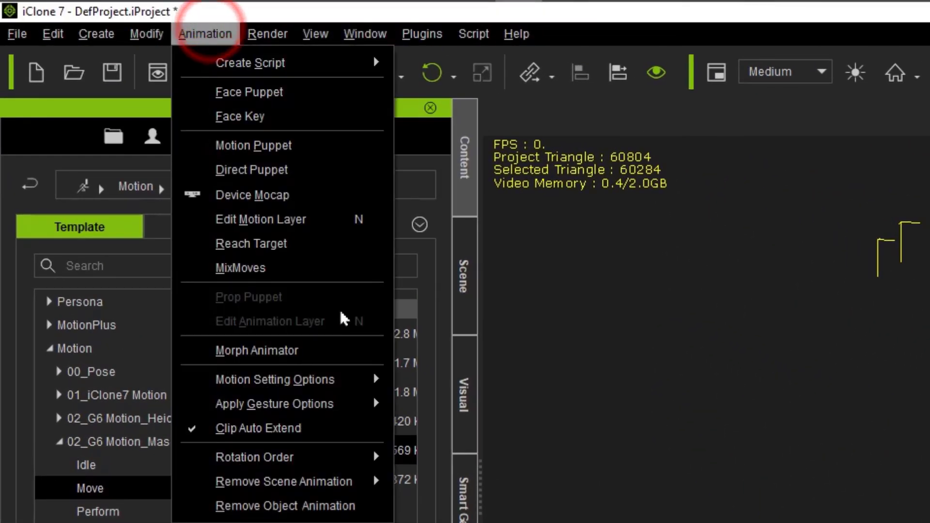
mouse_move(319, 411)
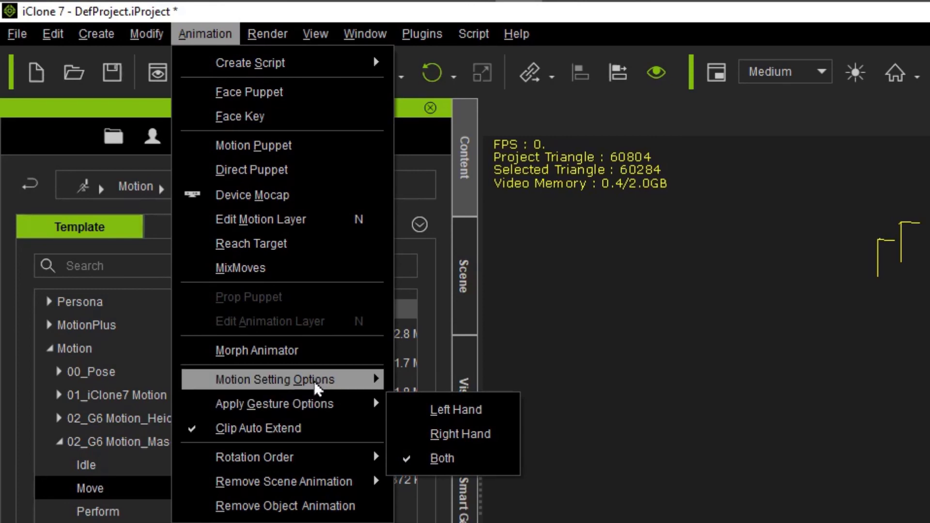
mouse_move(317, 388)
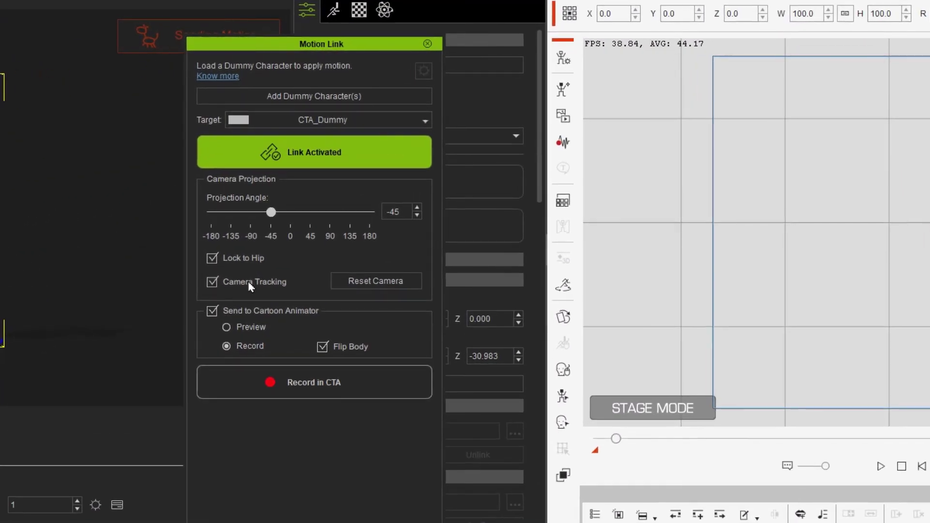
Step: Turn off Camera Tracking in Motion Link's camera projection settings for CTA_Dummy
click(212, 259)
click(212, 282)
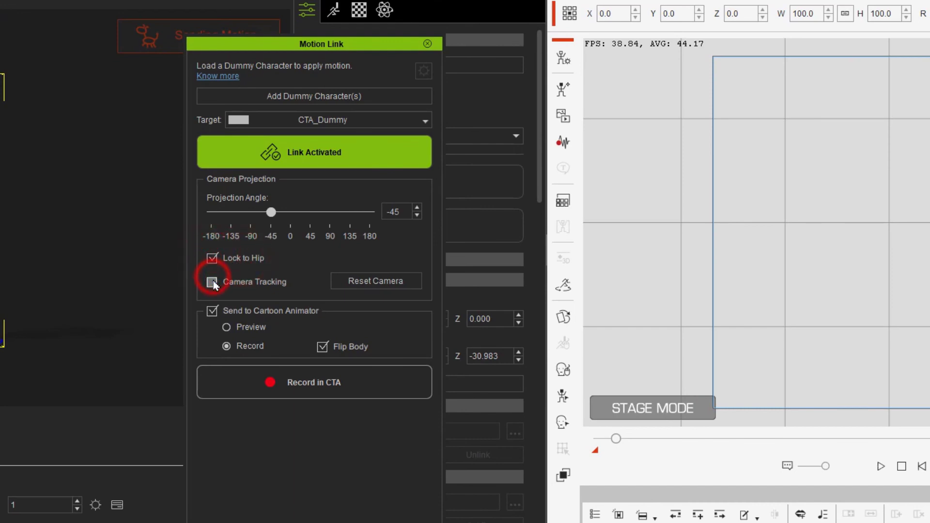